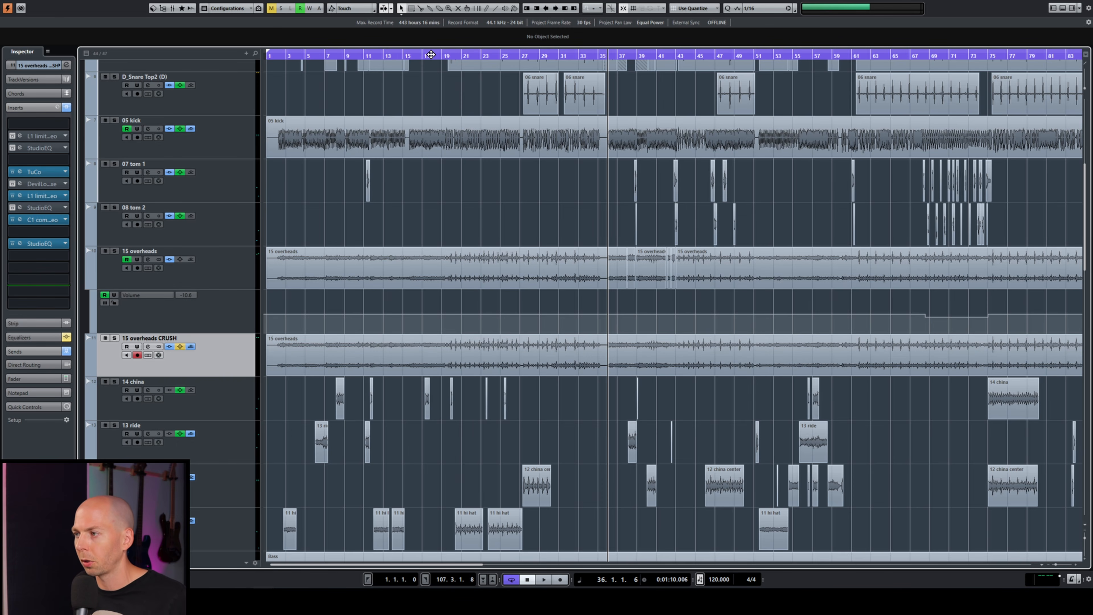
Solo the 15 overheads CRUSH track and play it back from around bar 21
left_click(431, 54)
key("space")
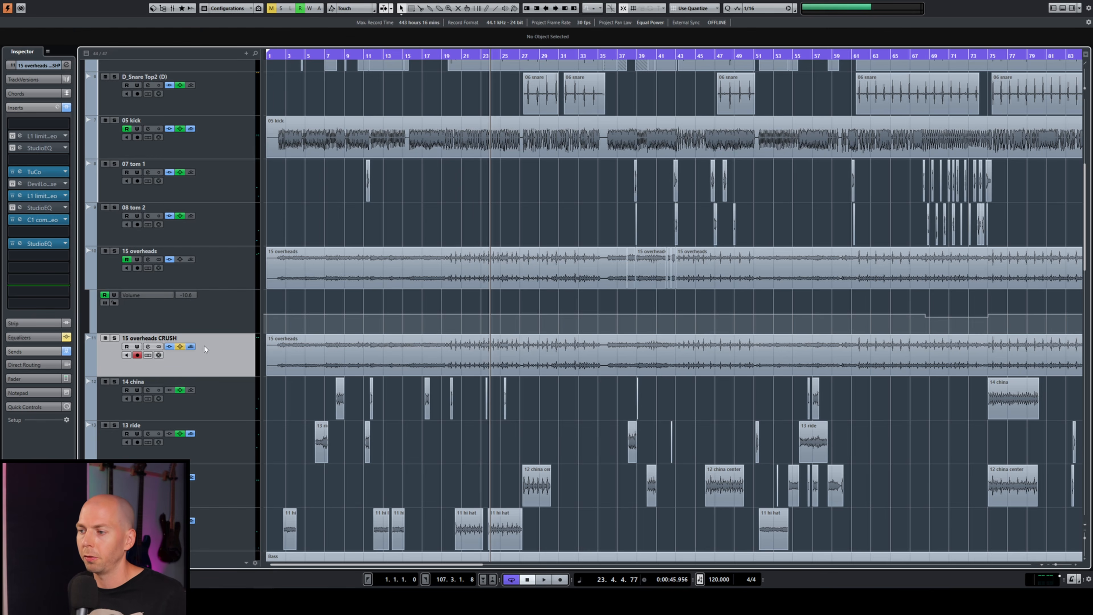
key("s")
left_click(466, 56)
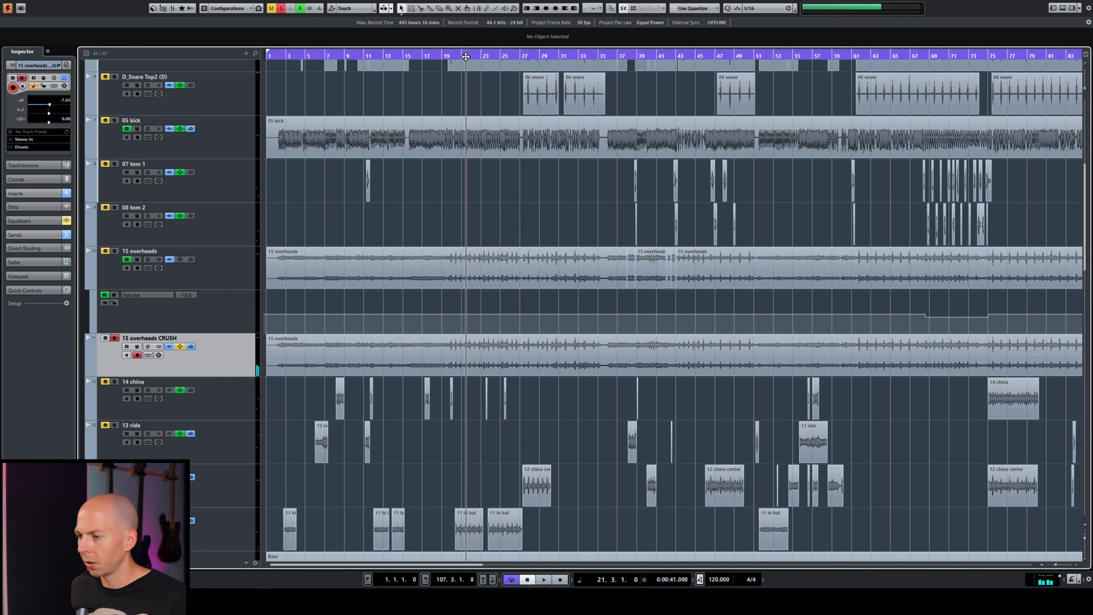
key("space")
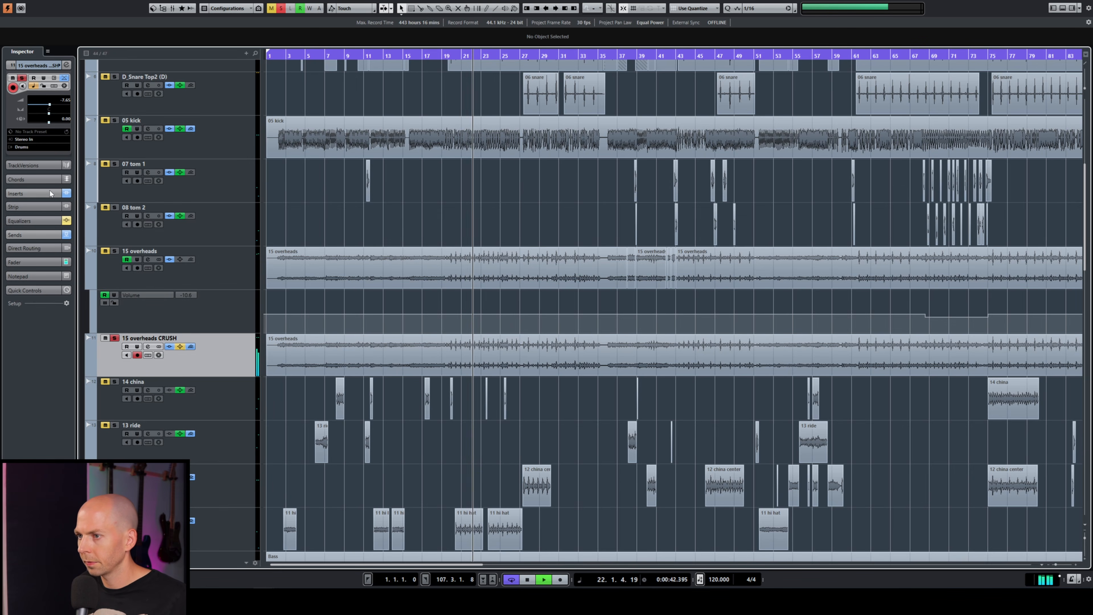
Open the last StudioEQ insert on the overheads CRUSH track and set band 1 to -19.5 dB at 93.2 Hz
left_click(49, 193)
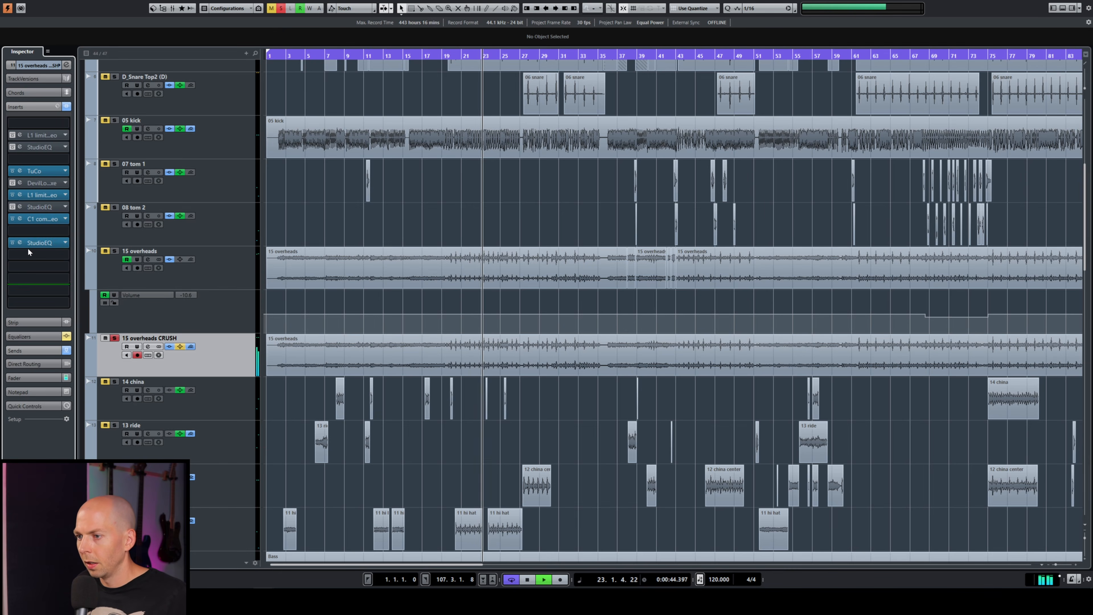
key("space")
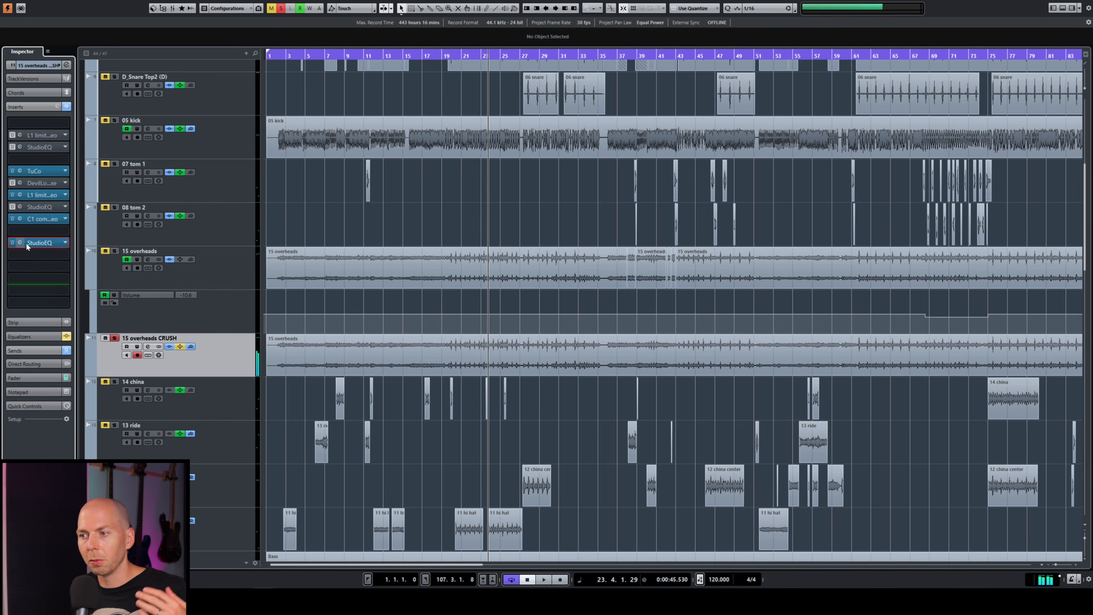
left_click(20, 243)
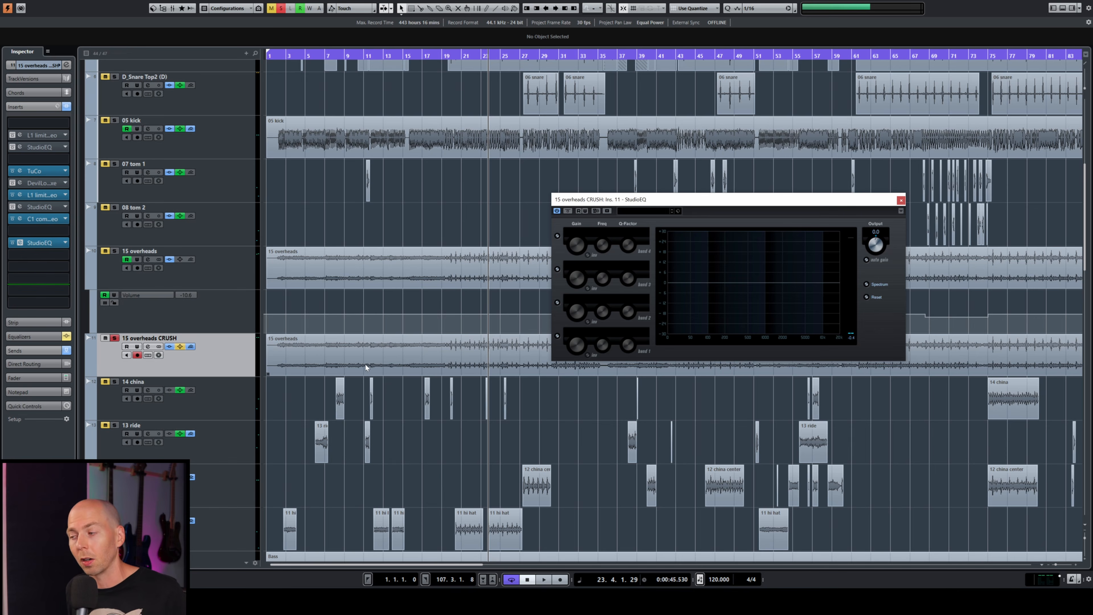
key("space")
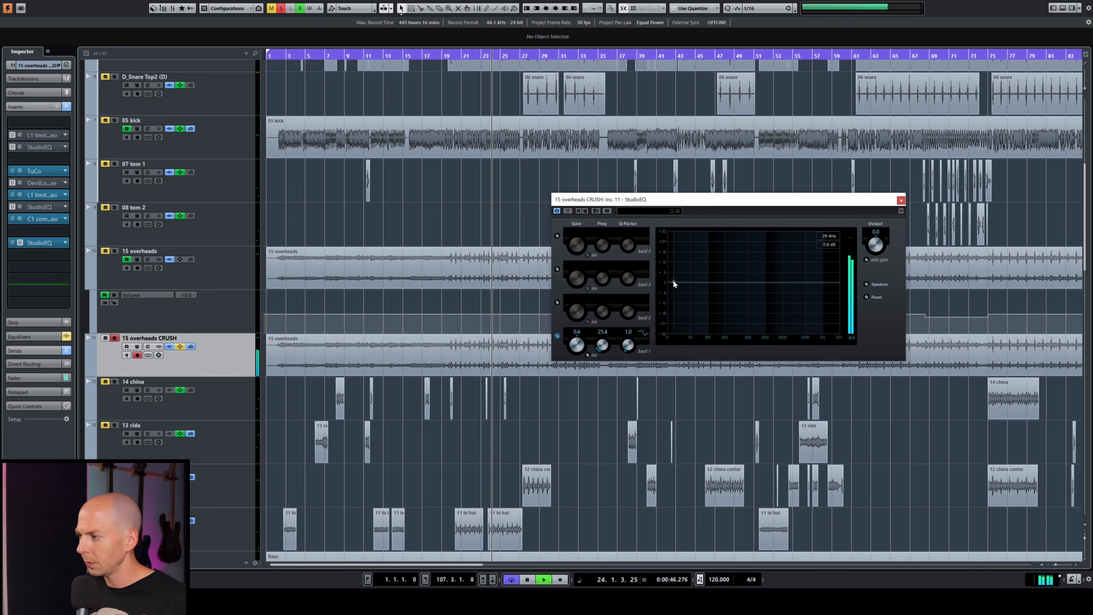
left_click_drag(669, 273, 706, 315)
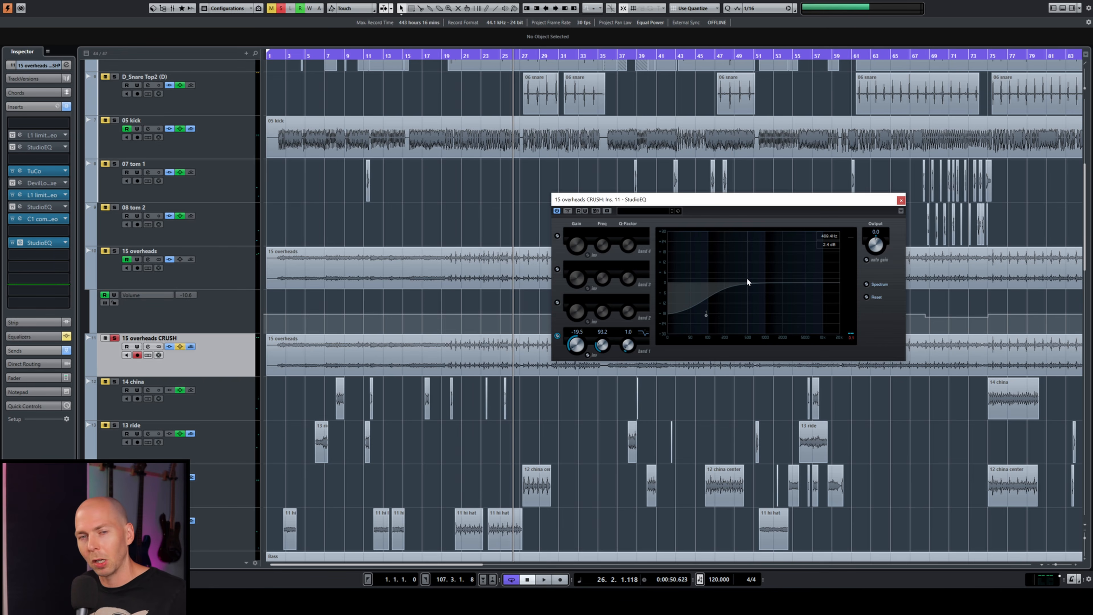
Add a band 2 cut of -8.2 dB at 464.9 Hz in the StudioEQ while auditioning the overheads
key("space")
left_click_drag(763, 279, 746, 250)
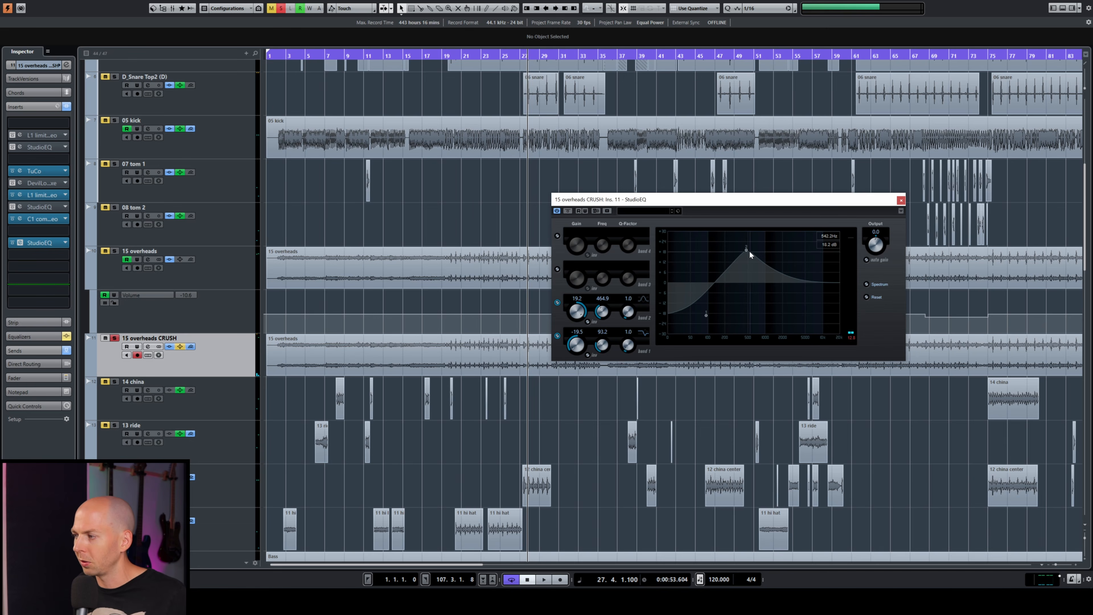
left_click_drag(745, 248, 744, 306)
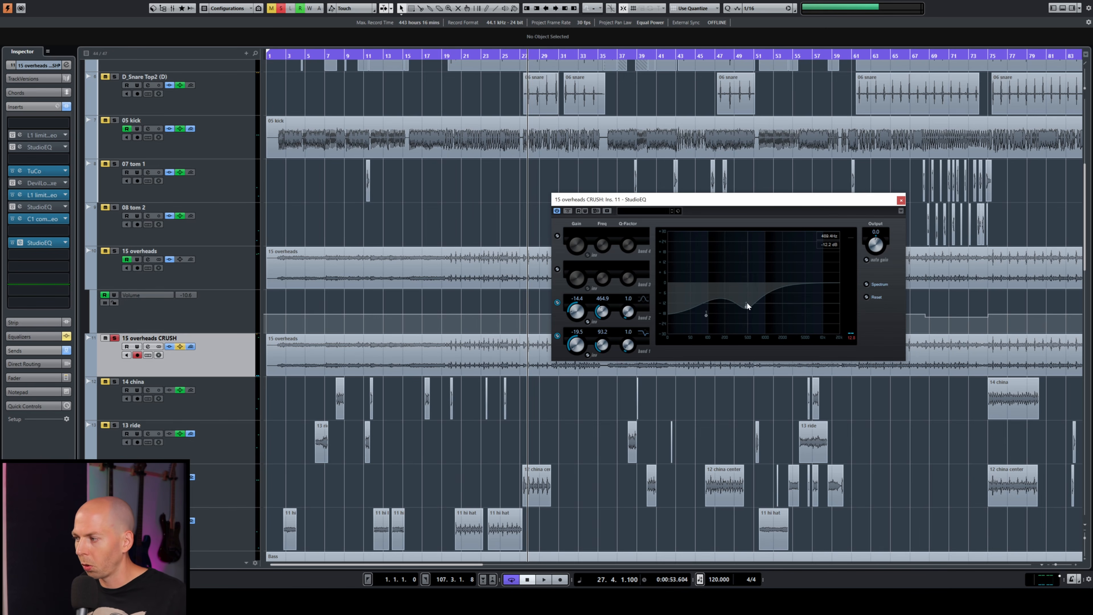
key("space")
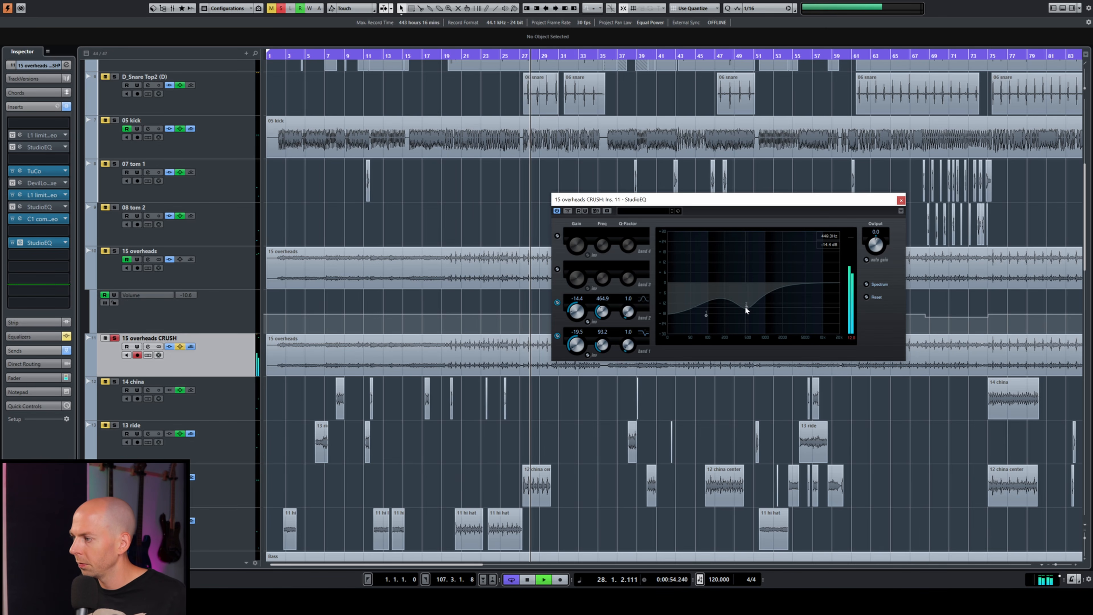
mouse_move(745, 306)
left_mouse_down()
mouse_move(746, 257)
mouse_move(746, 299)
left_mouse_up()
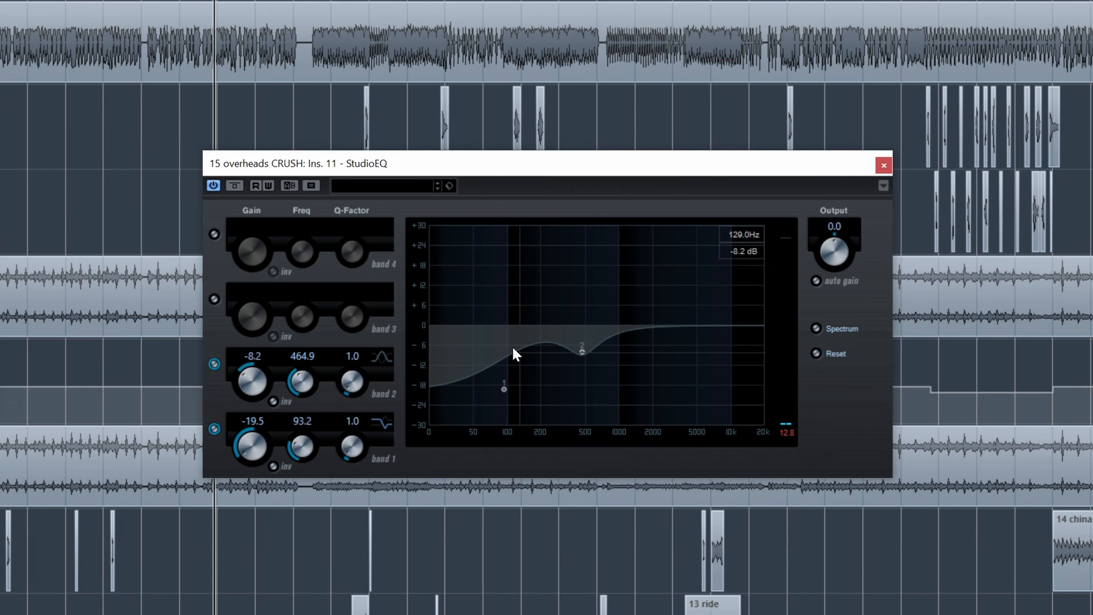
Compare the soloed overheads with the StudioEQ bypassed and active during playback
key("space")
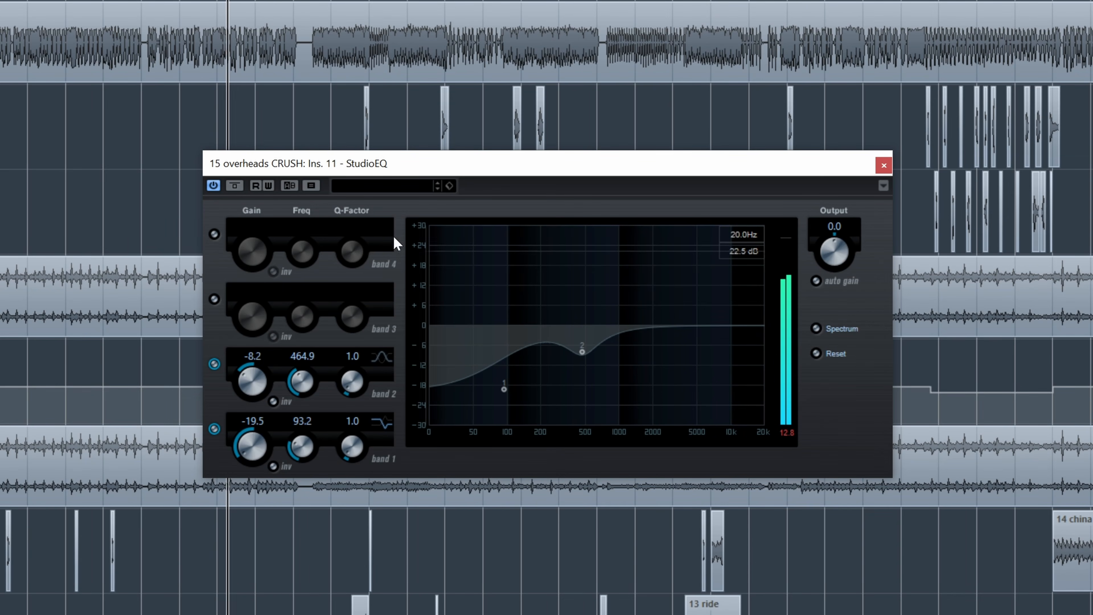
left_click(234, 186)
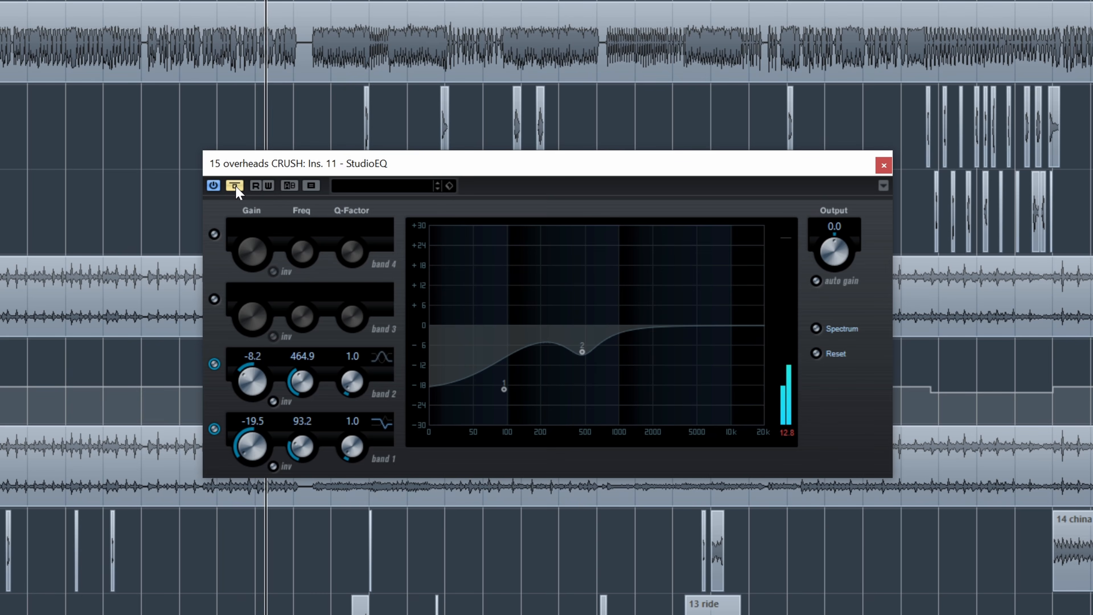
left_click(235, 185)
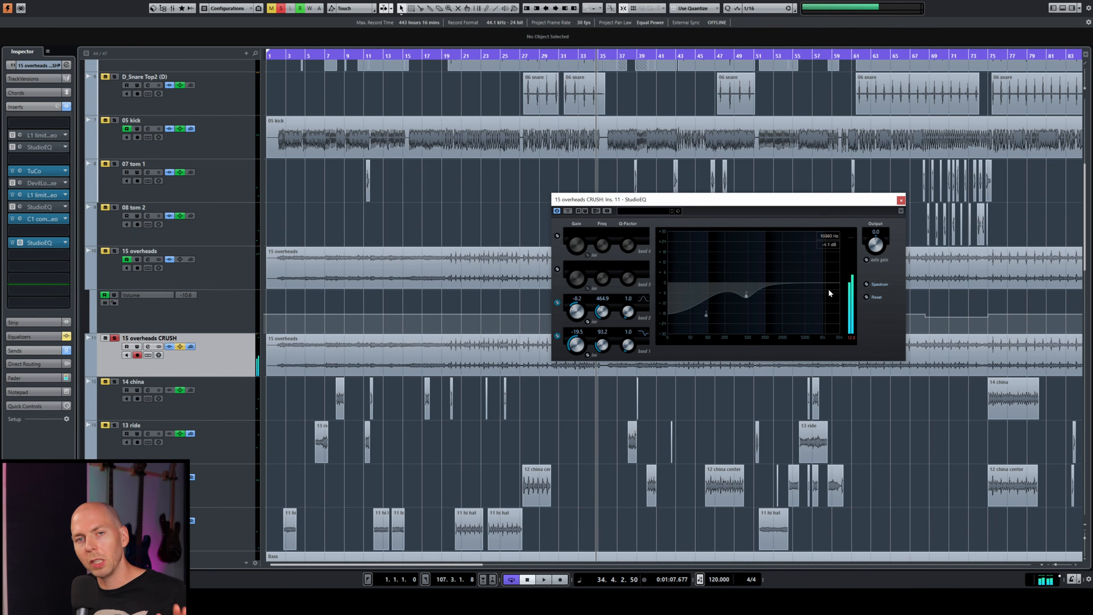
Enable the StudioEQ spectrum display and add a band 4 high-frequency cut of -17.7 dB at 7809 Hz
left_click(867, 284)
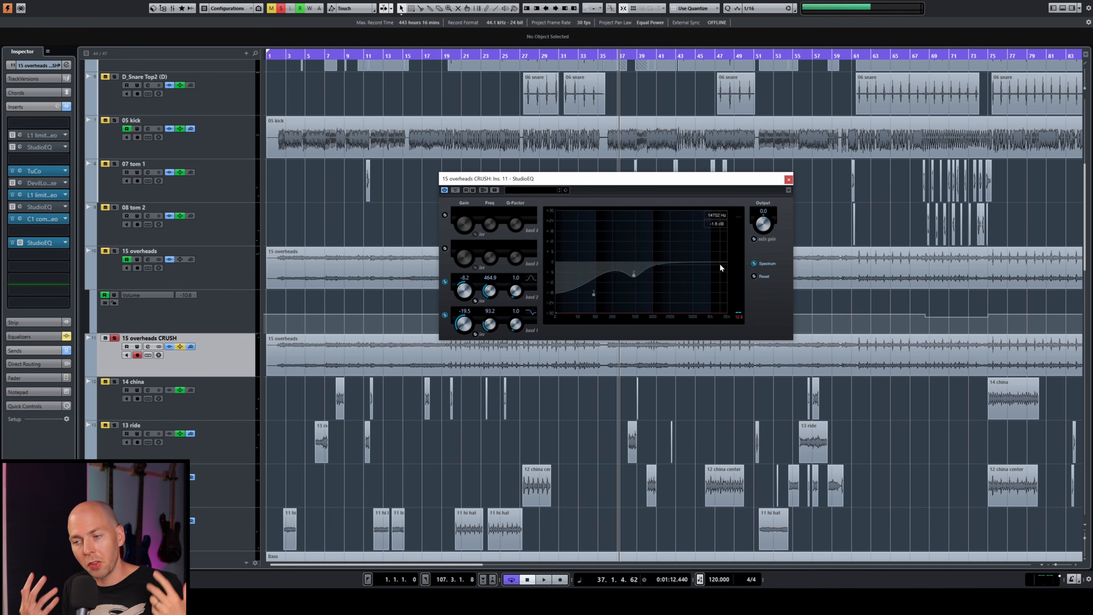
left_click_drag(719, 263, 726, 296)
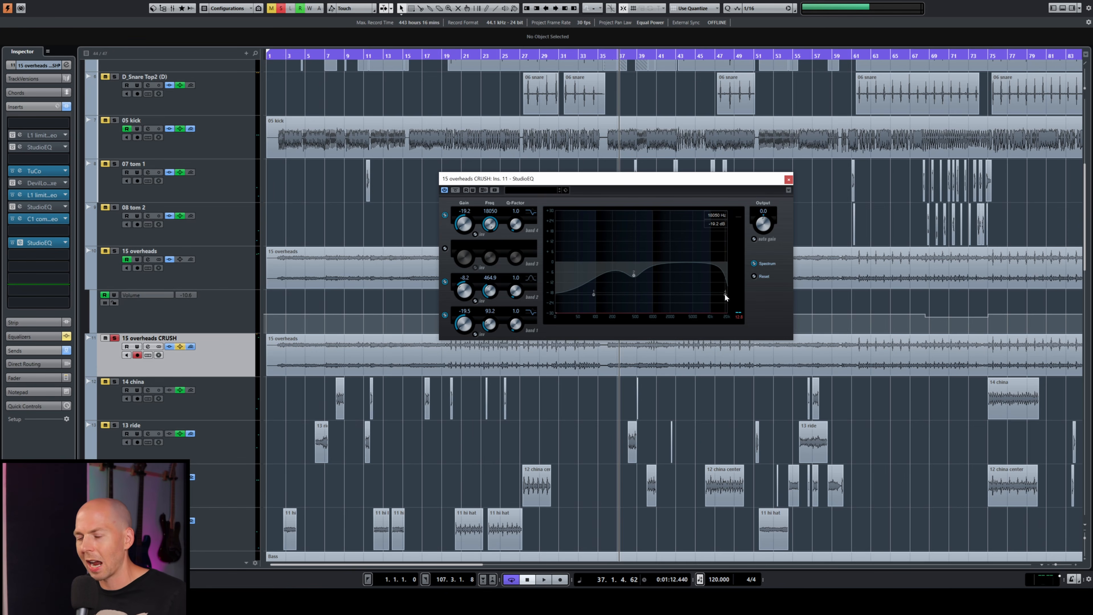
key("space")
left_click_drag(727, 293, 715, 299)
left_click_drag(785, 386, 774, 375)
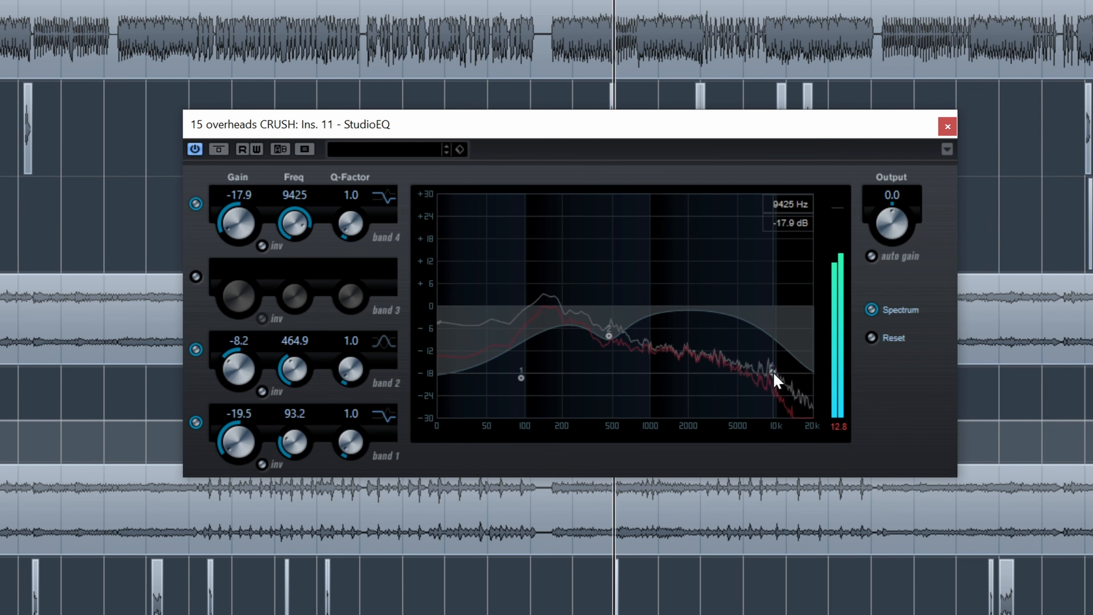
left_click_drag(775, 376, 763, 371)
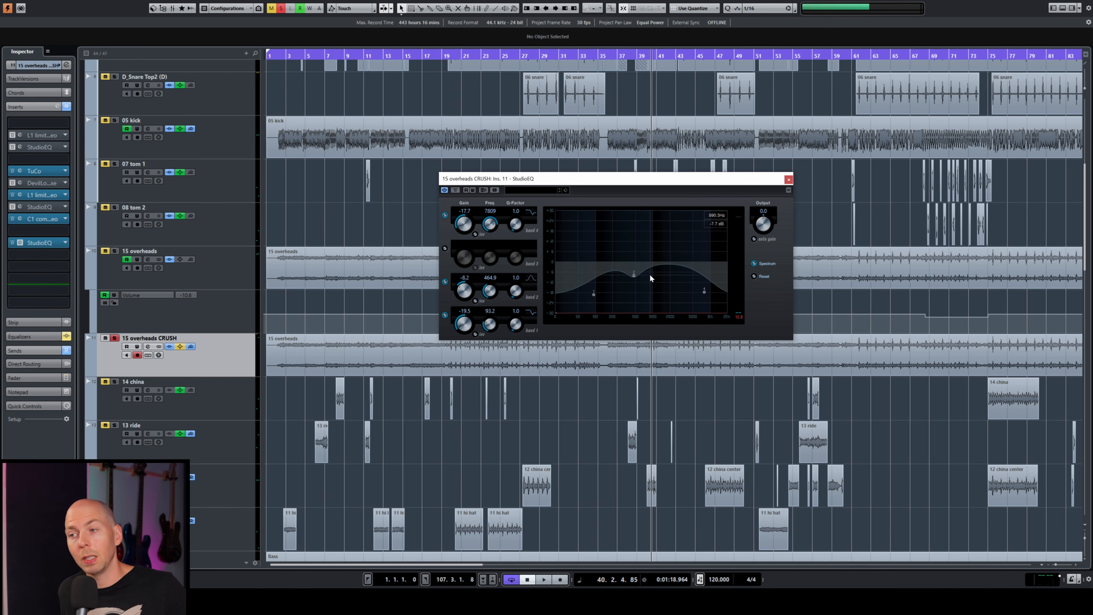
Replay from around bar 36 to compare the sound with EQ band 4 off and on, ending with the StudioEQ closed
left_click(614, 57)
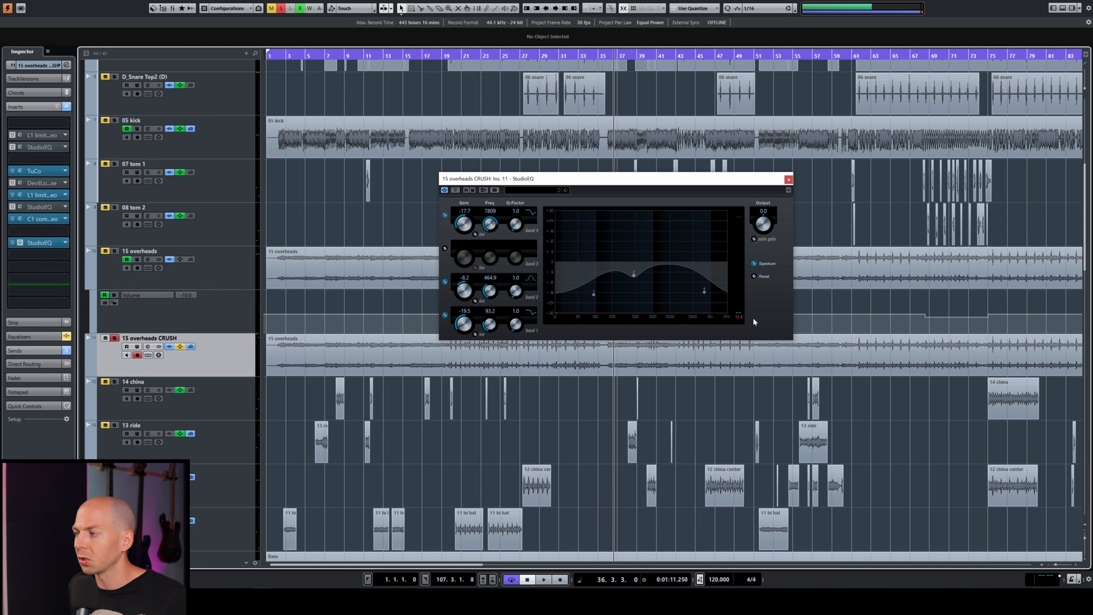
key("space")
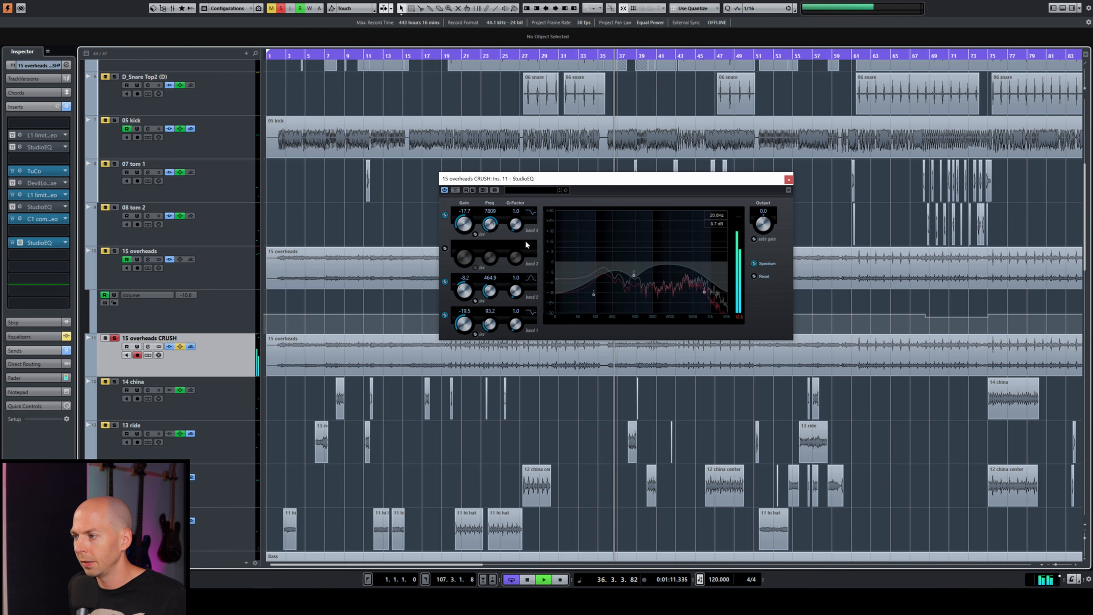
left_click(446, 216)
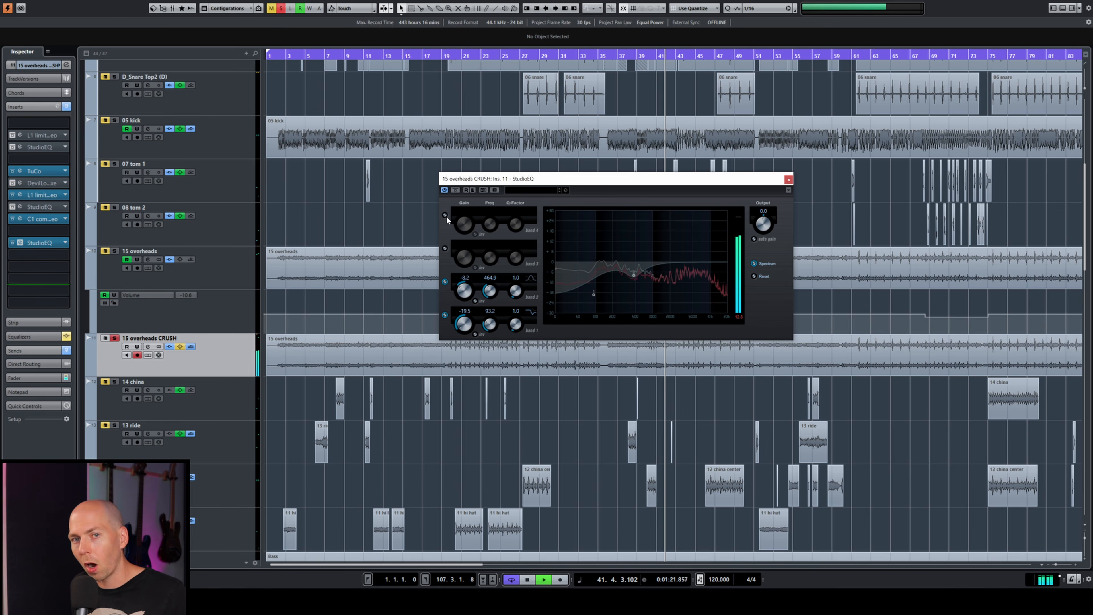
left_click(445, 216)
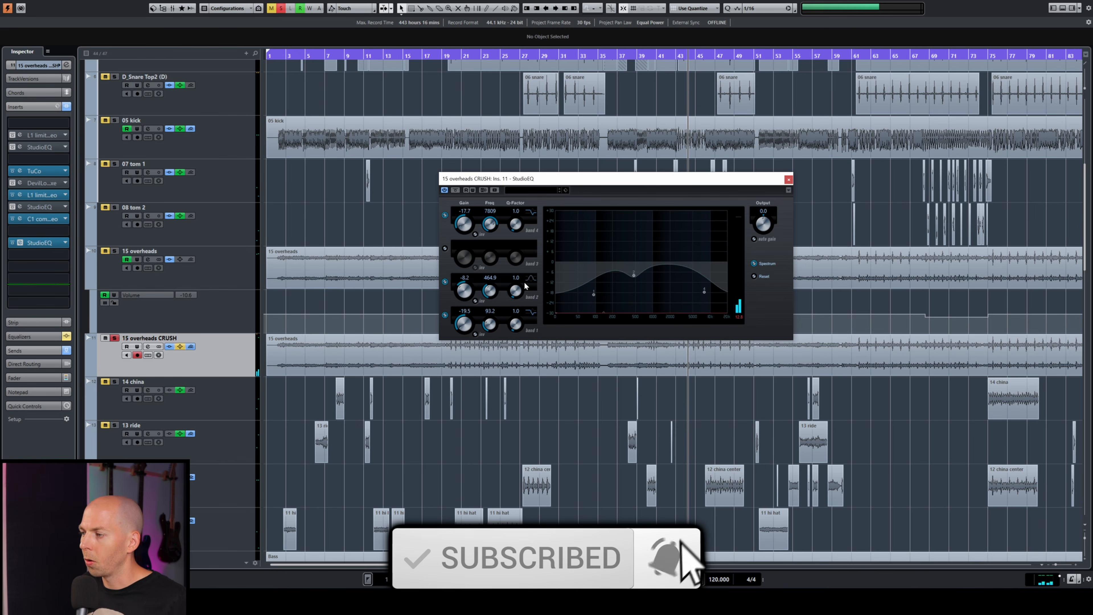
left_click(789, 180)
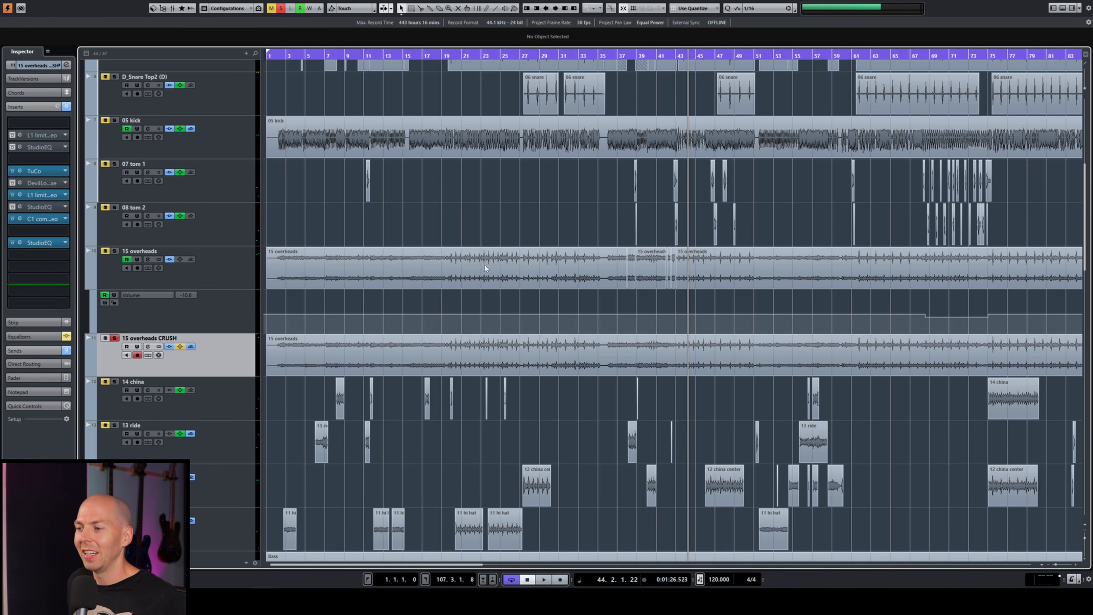
Unsolo the overheads CRUSH track and blend it into the playing mix at a volume of -6.17 dB
left_click(42, 66)
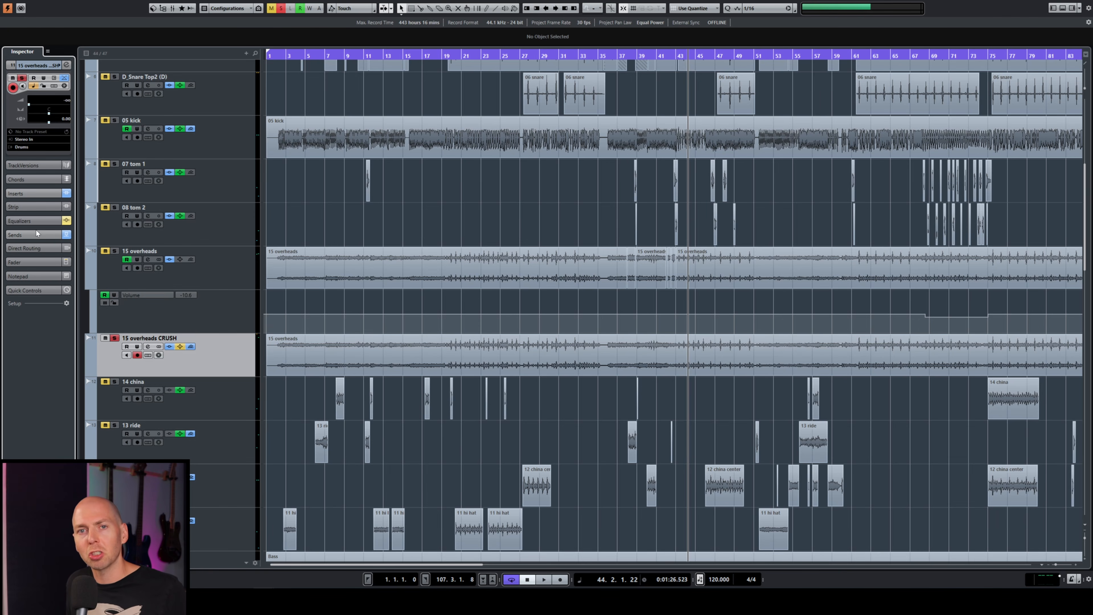
left_click(114, 339)
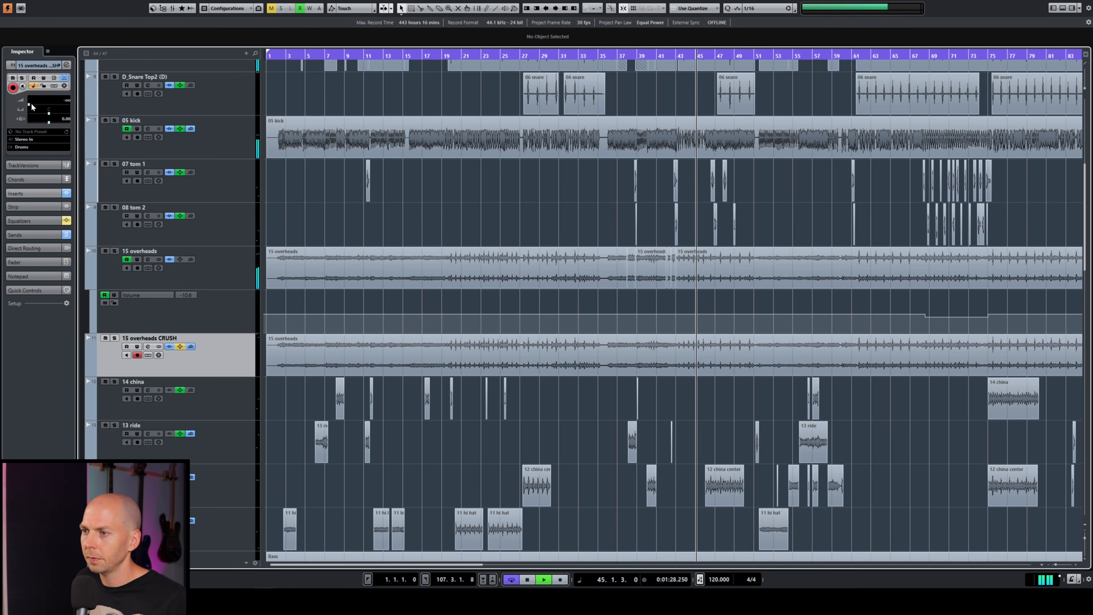
left_click_drag(32, 105, 52, 105)
scroll(46, 105, "up", 8)
scroll(47, 104, "up", 3)
scroll(46, 106, "down", 12)
scroll(46, 106, "down", 1)
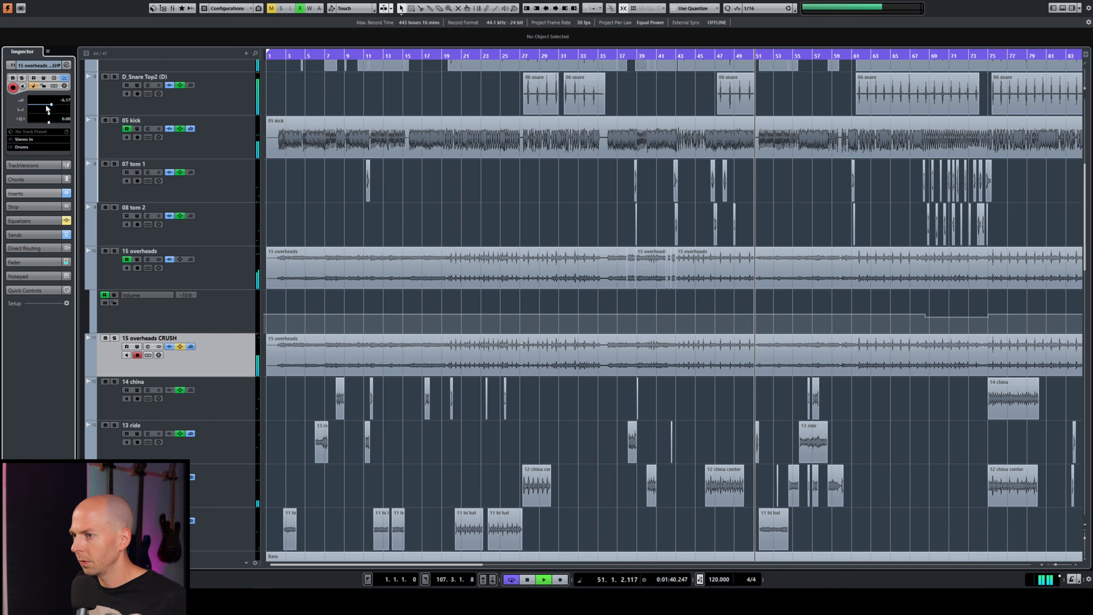
key("space")
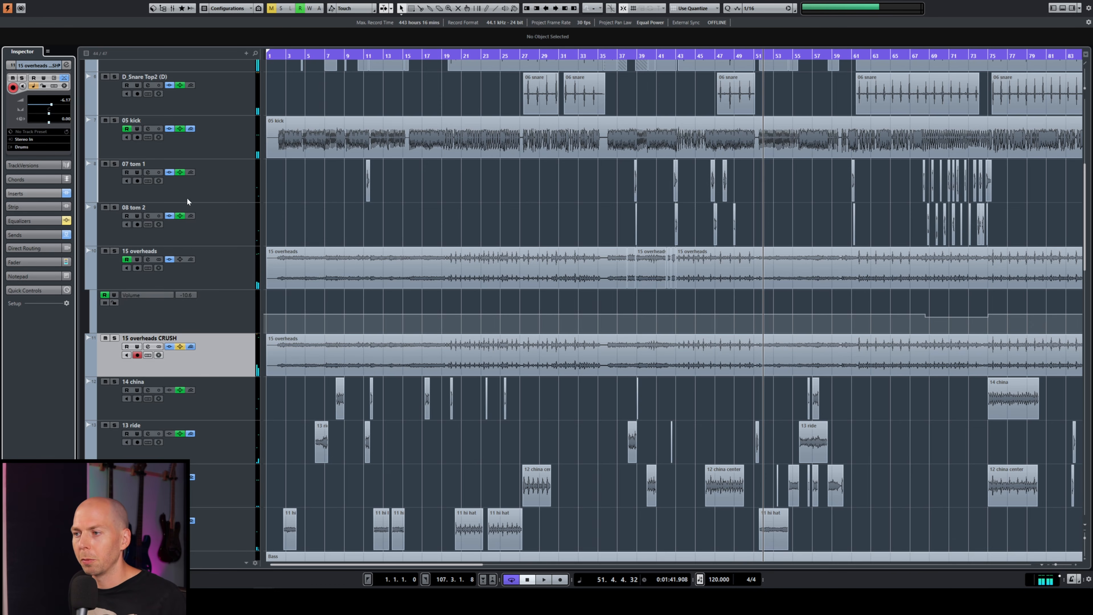
Solo the Drums folder track and return to the overheads CRUSH track
scroll(220, 223, "up", 5)
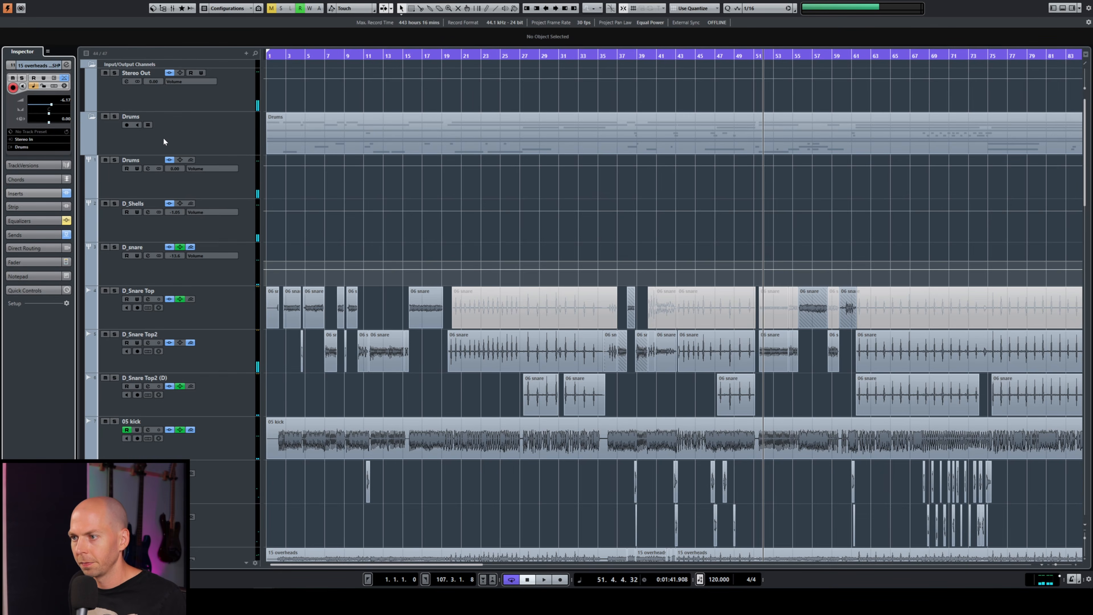
left_click(115, 117)
scroll(440, 436, "down", 7)
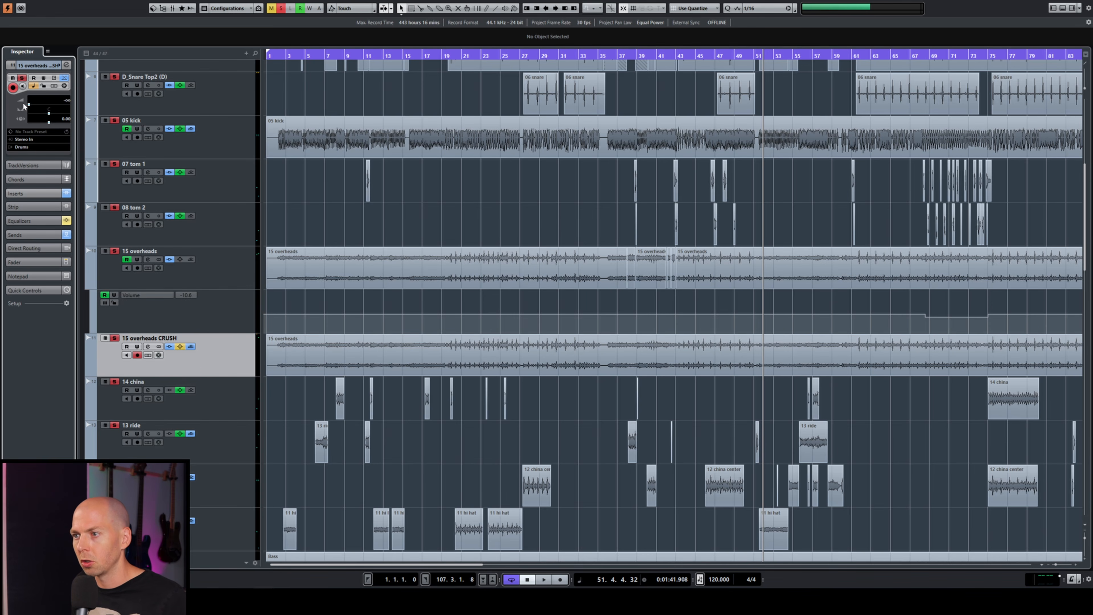
Bring the overheads CRUSH volume up from silence to -3.04 dB while the soloed drums play
left_click_drag(42, 108, 39, 102)
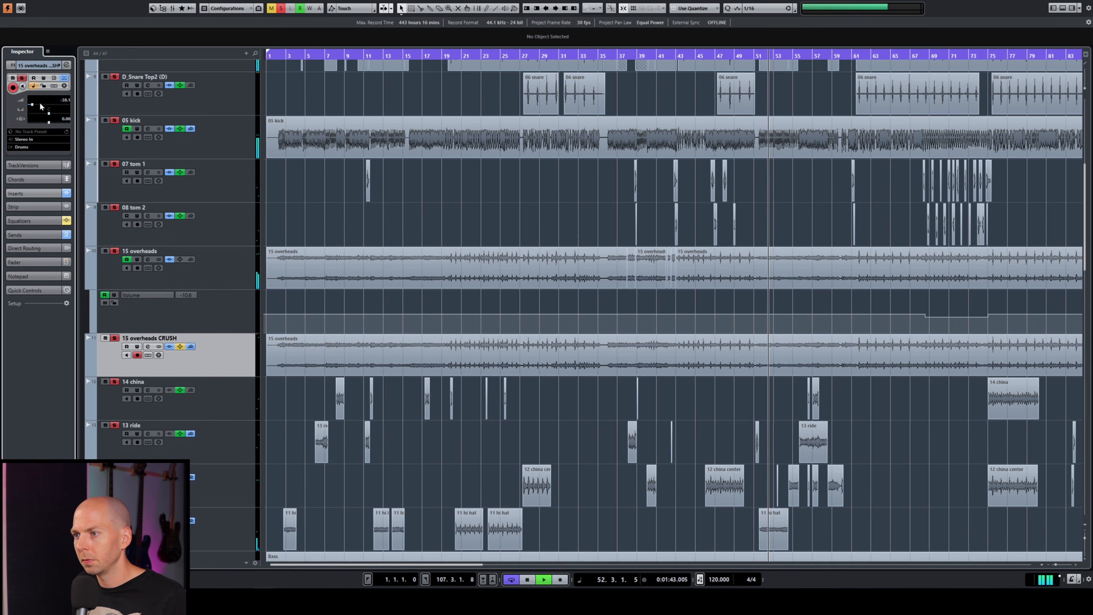
scroll(40, 105, "up", 5)
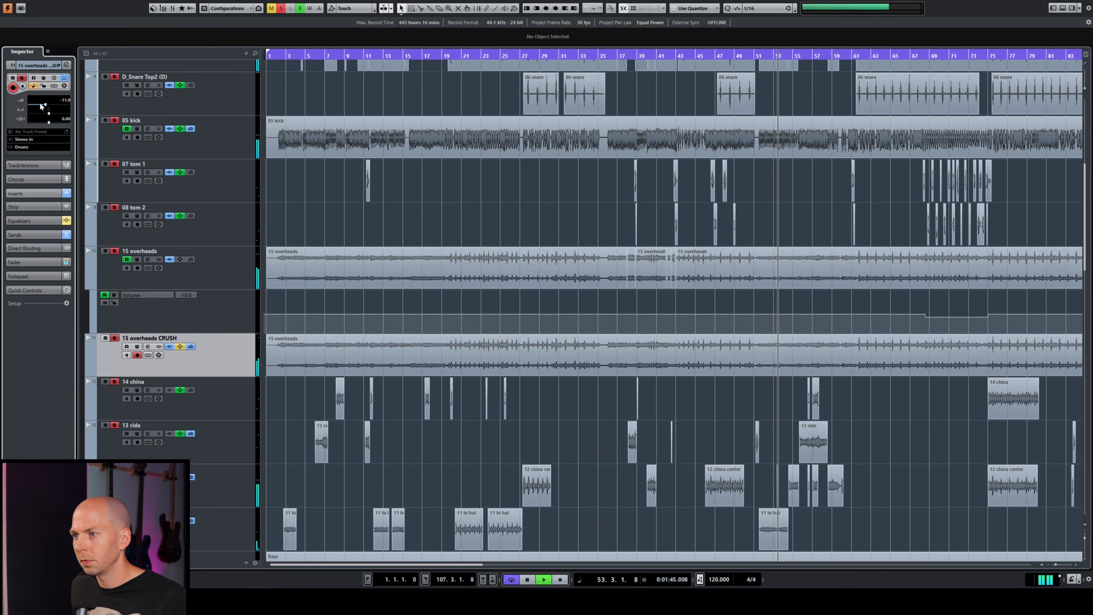
scroll(41, 106, "up", 4)
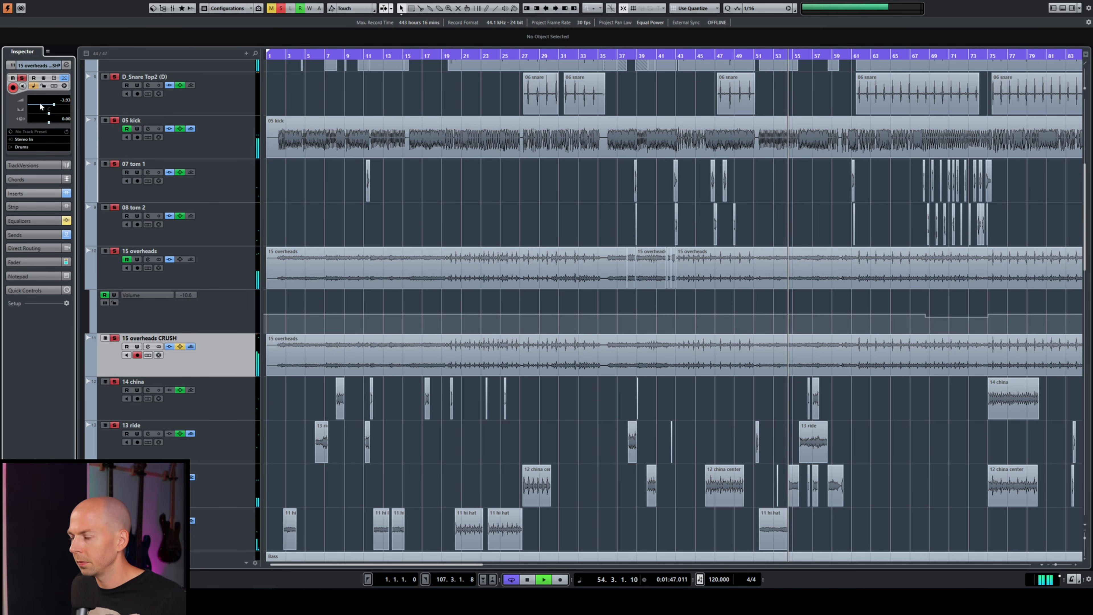
scroll(41, 106, "up", 1)
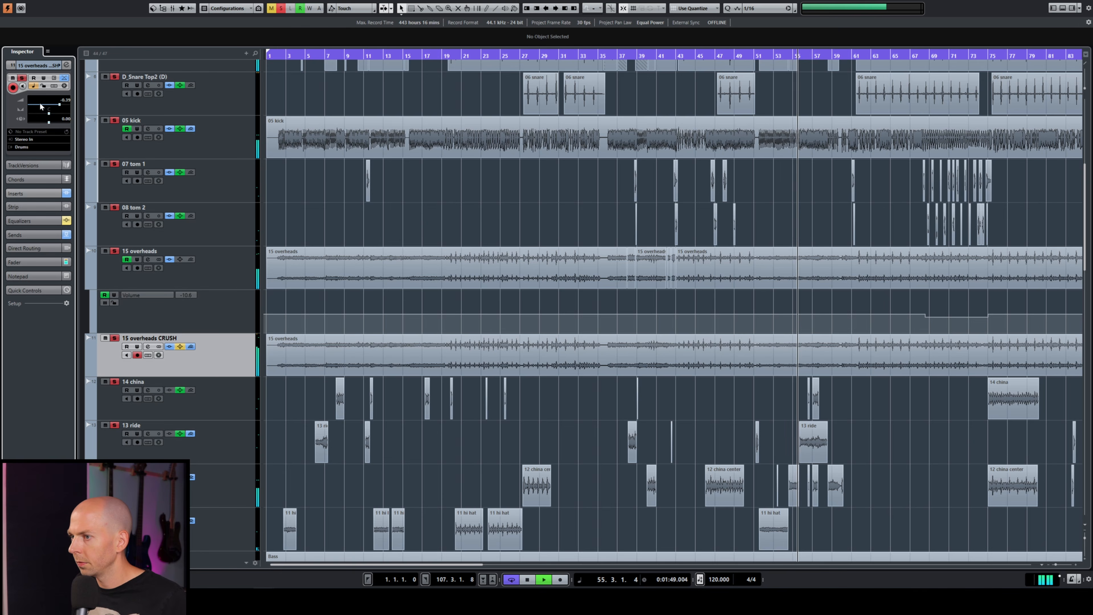
scroll(41, 106, "down", 3)
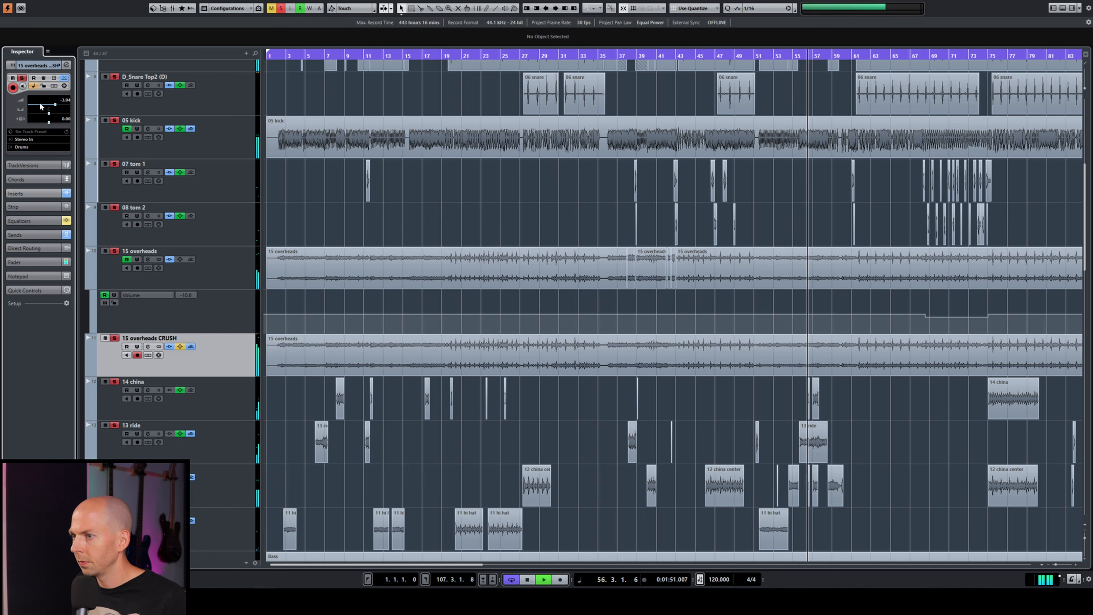
Lower the overheads CRUSH volume, mute the track and unmute it again to compare the drums without and with it
scroll(41, 106, "down", 1)
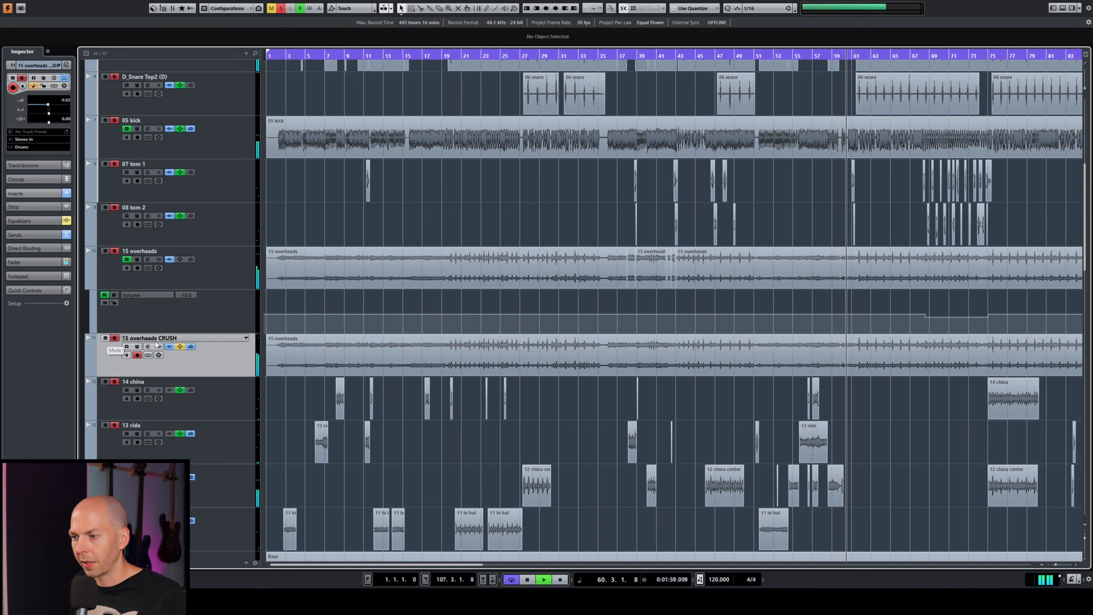
left_click(104, 339)
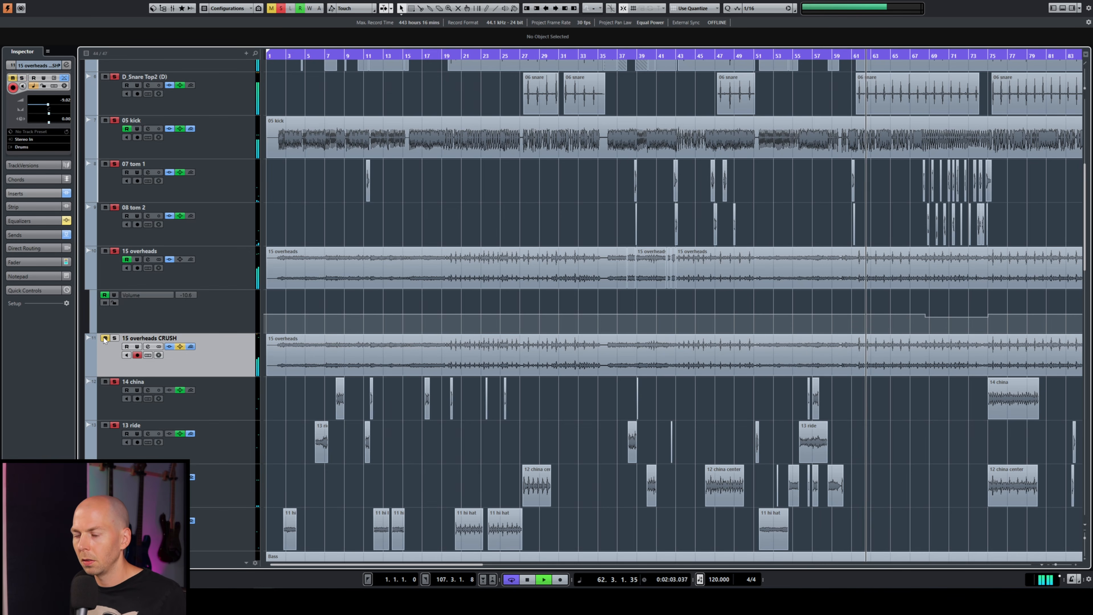
left_click(104, 339)
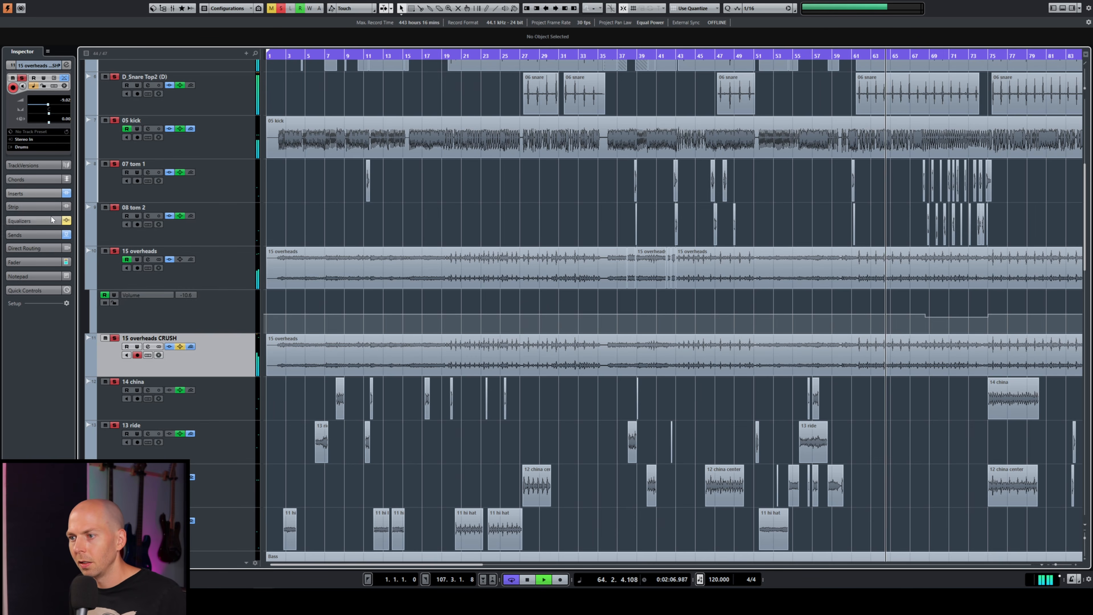
Stop playback and insert a StudioEQ on the overheads CRUSH track in insert slot 4, directly before TuCo
key("space")
left_click(30, 193)
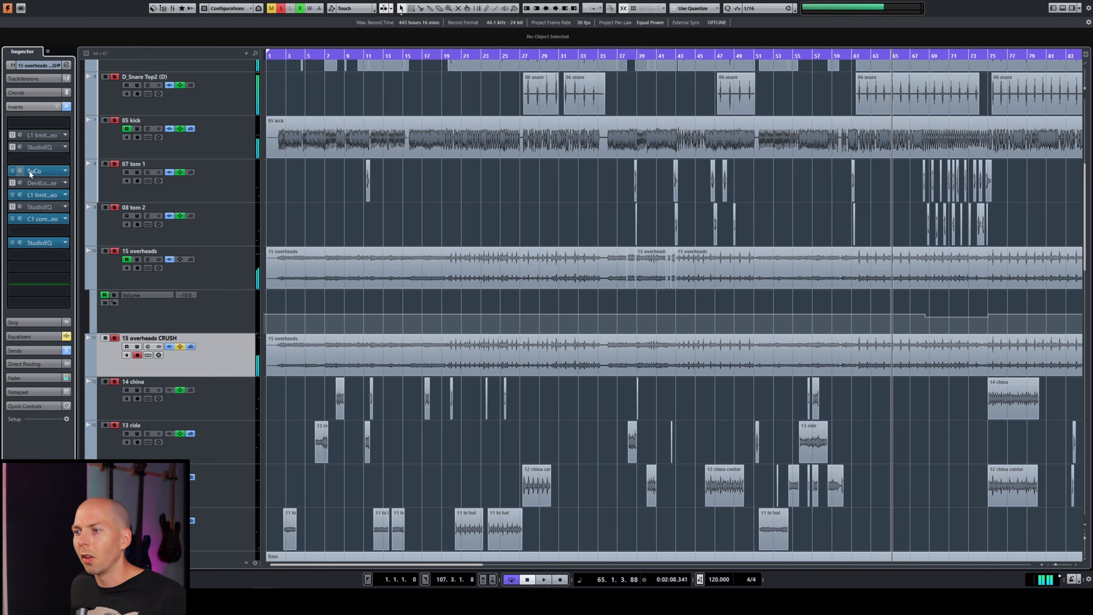
left_click(29, 162)
type("studio")
key("Return")
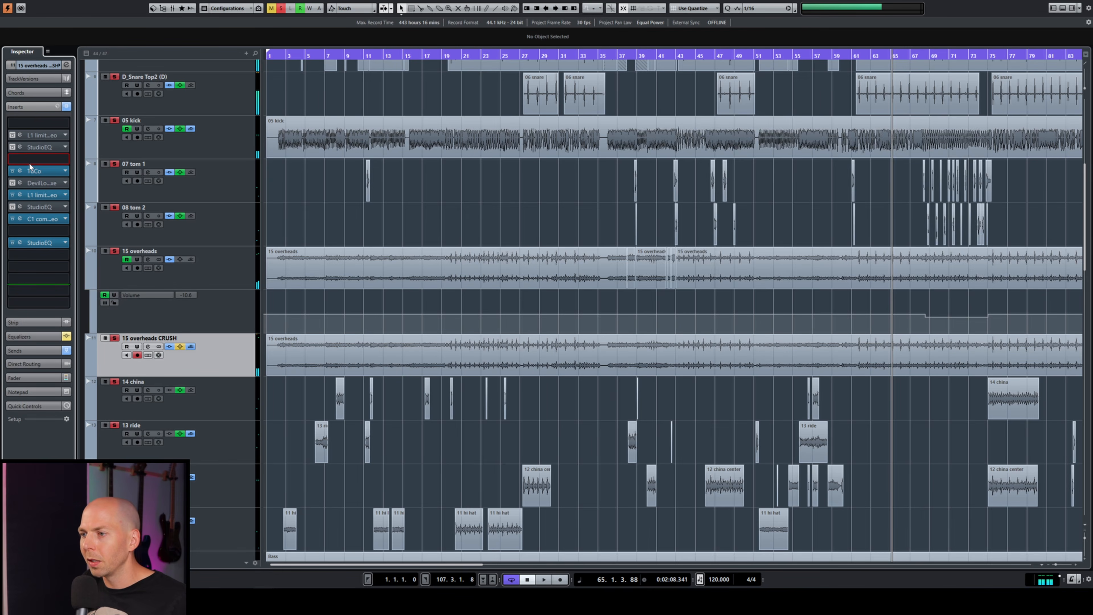
Turn on the new StudioEQ's spectrum display, cut band 2 by 7.2 dB at about 800 Hz during playback, and close the EQ
left_click(945, 222)
key("space")
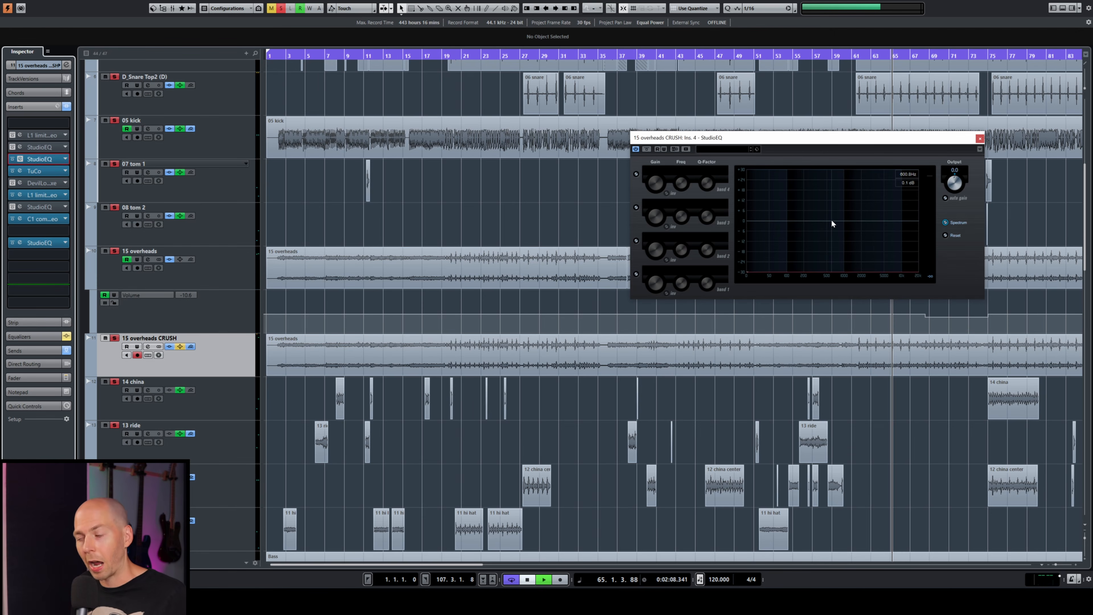
mouse_move(820, 219)
left_mouse_down()
mouse_move(814, 203)
mouse_move(797, 203)
mouse_move(795, 183)
mouse_move(842, 188)
mouse_move(831, 187)
mouse_move(832, 230)
left_mouse_up()
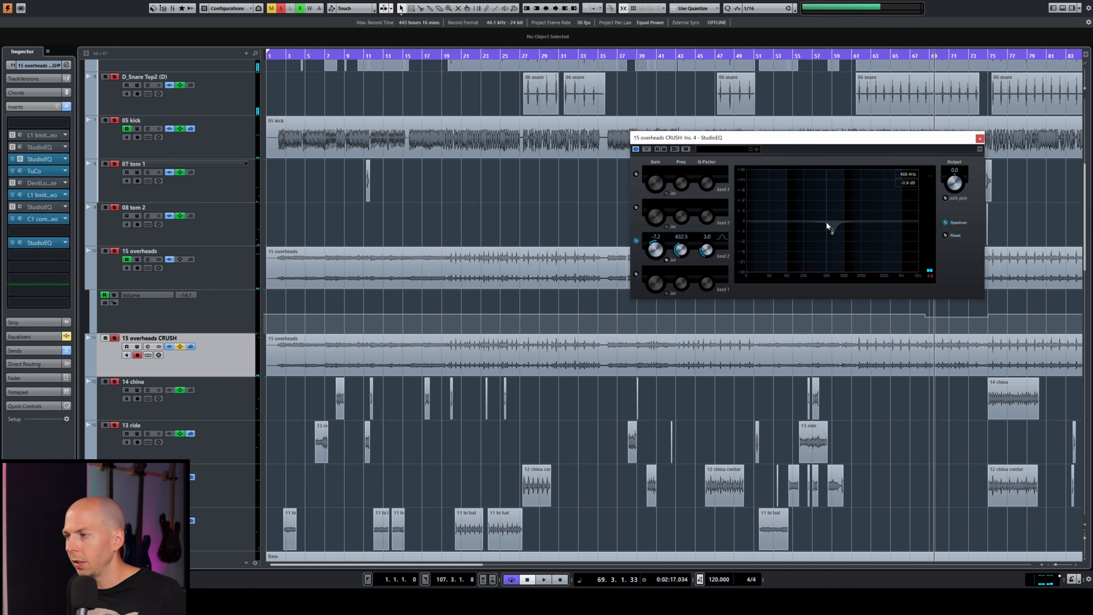
left_click(979, 139)
Play the drums and compare the overheads CRUSH with its two active StudioEQ inserts bypassed and on, leaving both on
key("space")
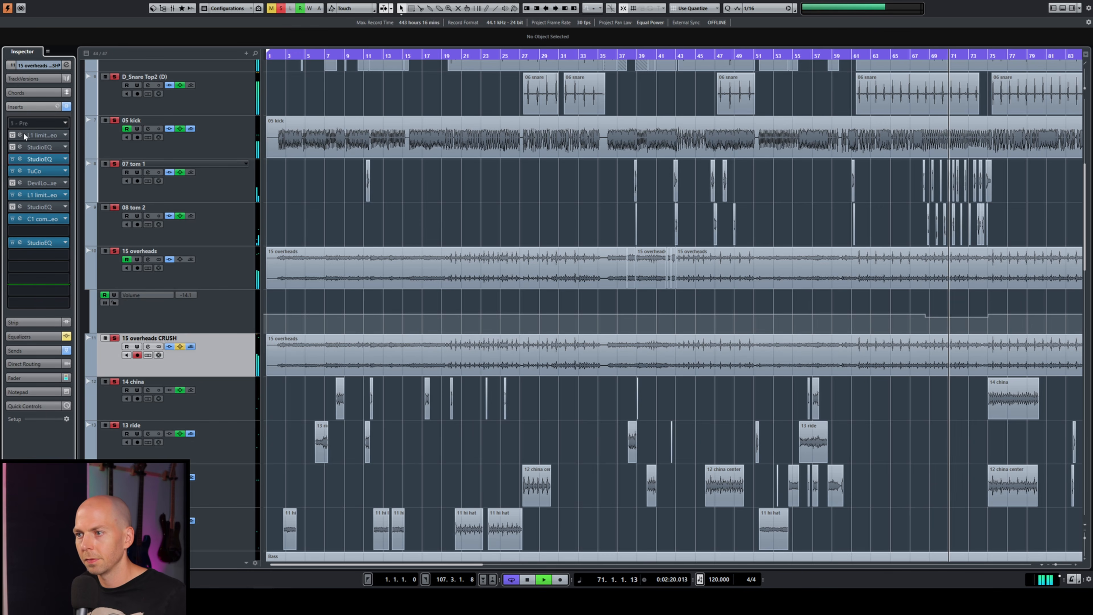
left_click(11, 244)
left_click(12, 159)
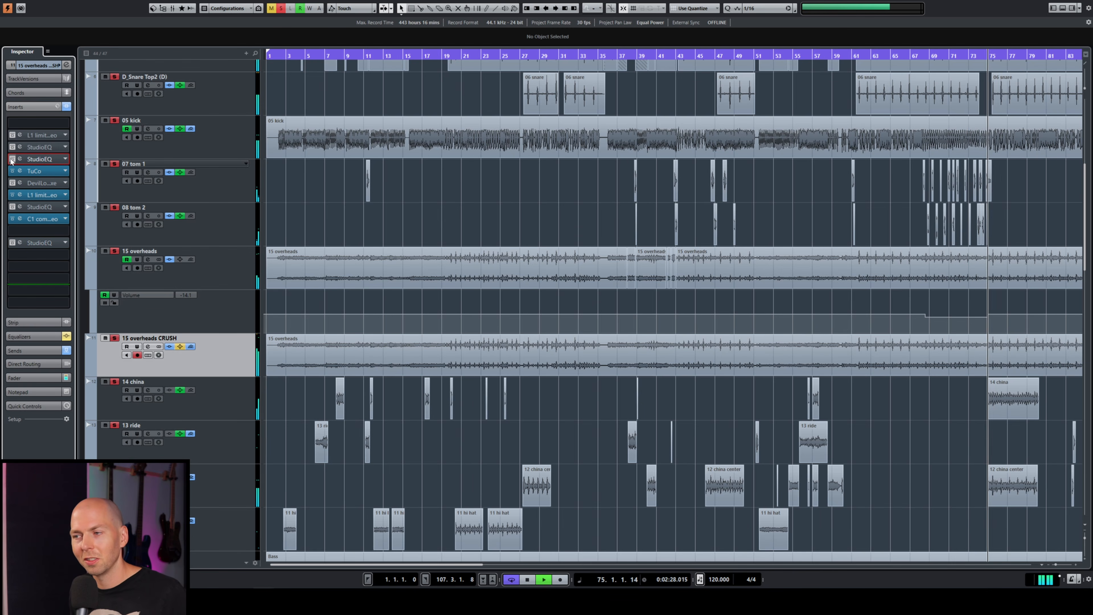
left_click(11, 159)
left_click(12, 242)
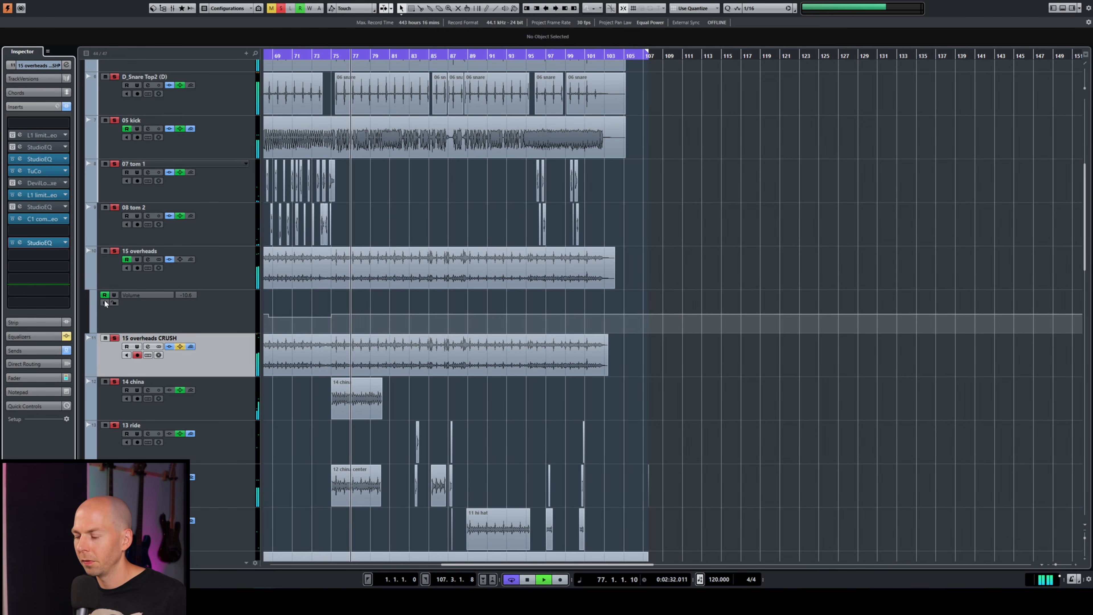